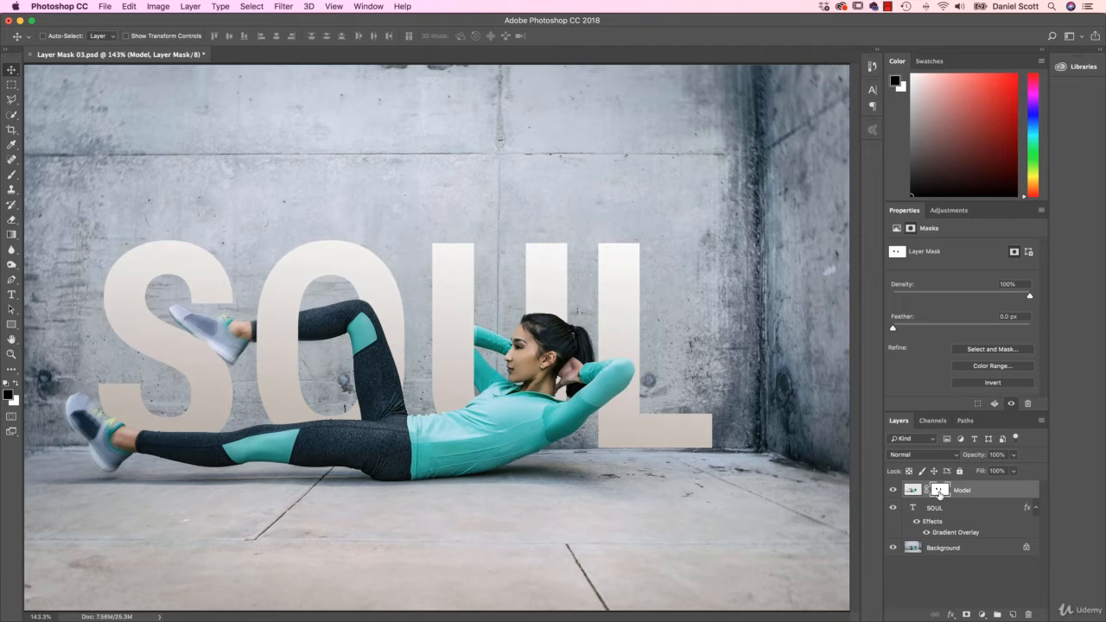
Disable the Model layer's mask and hide the Model and SOUL layers so only Background shows
right_click(939, 493)
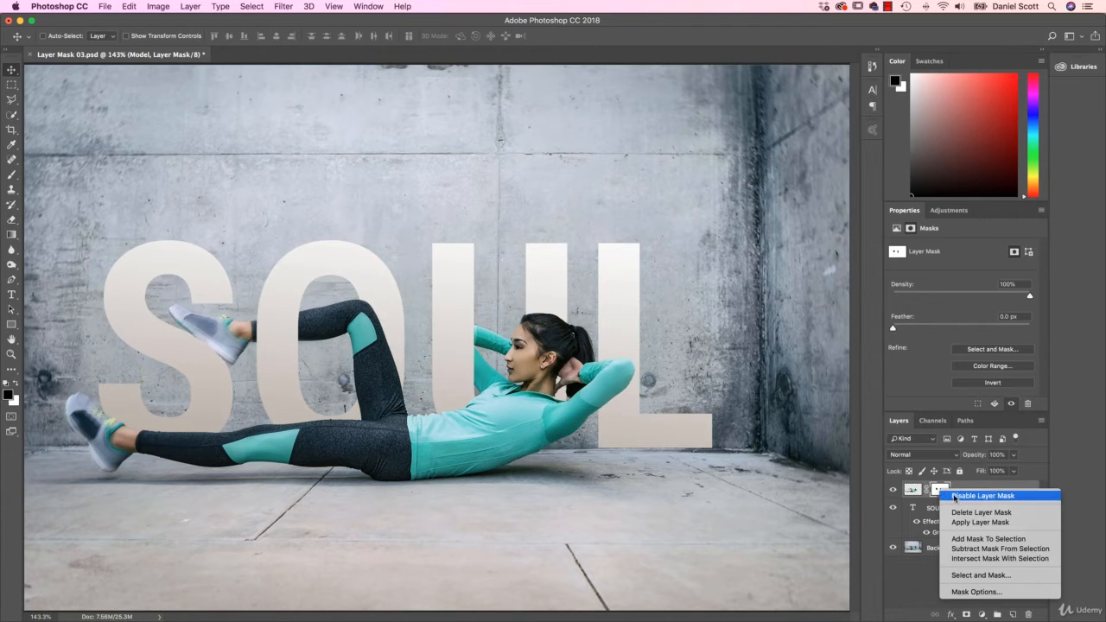
click(960, 496)
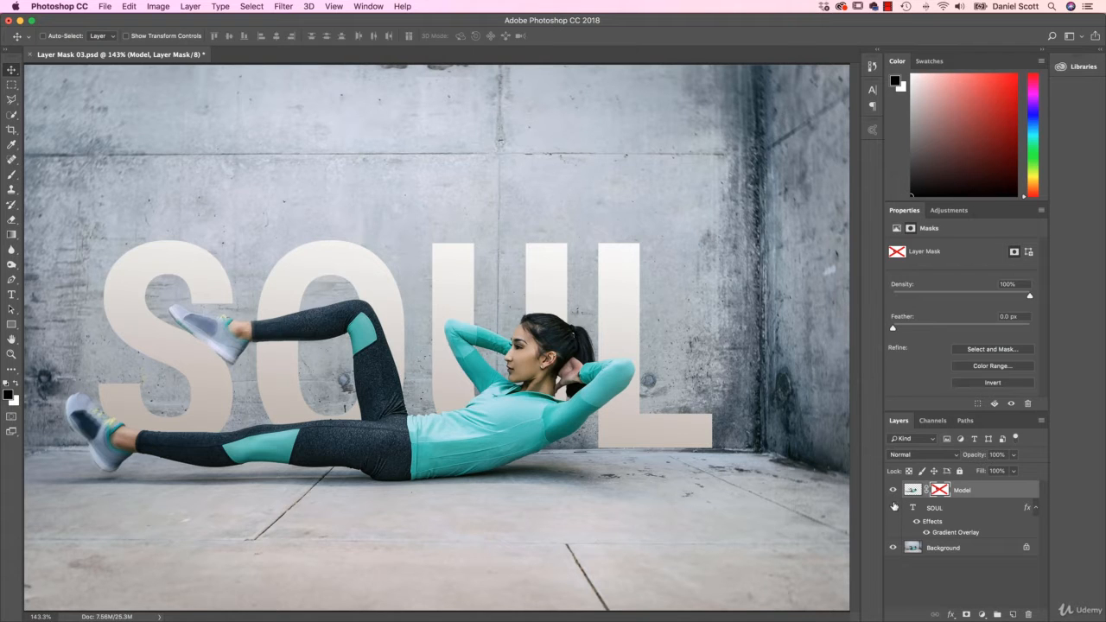
drag(893, 510, 893, 490)
click(950, 549)
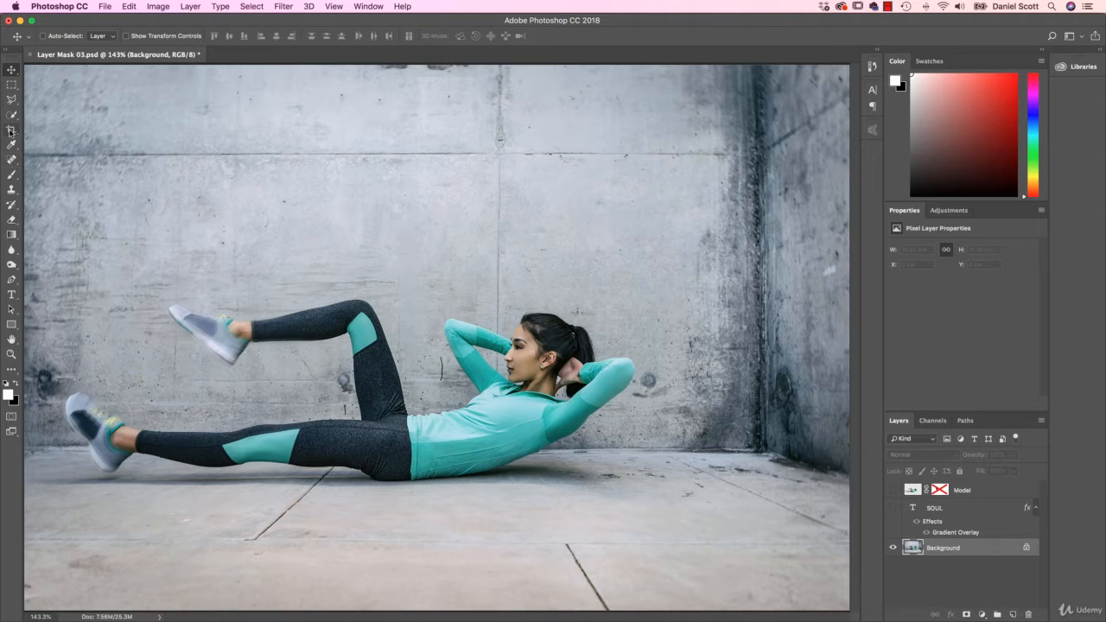
click(11, 115)
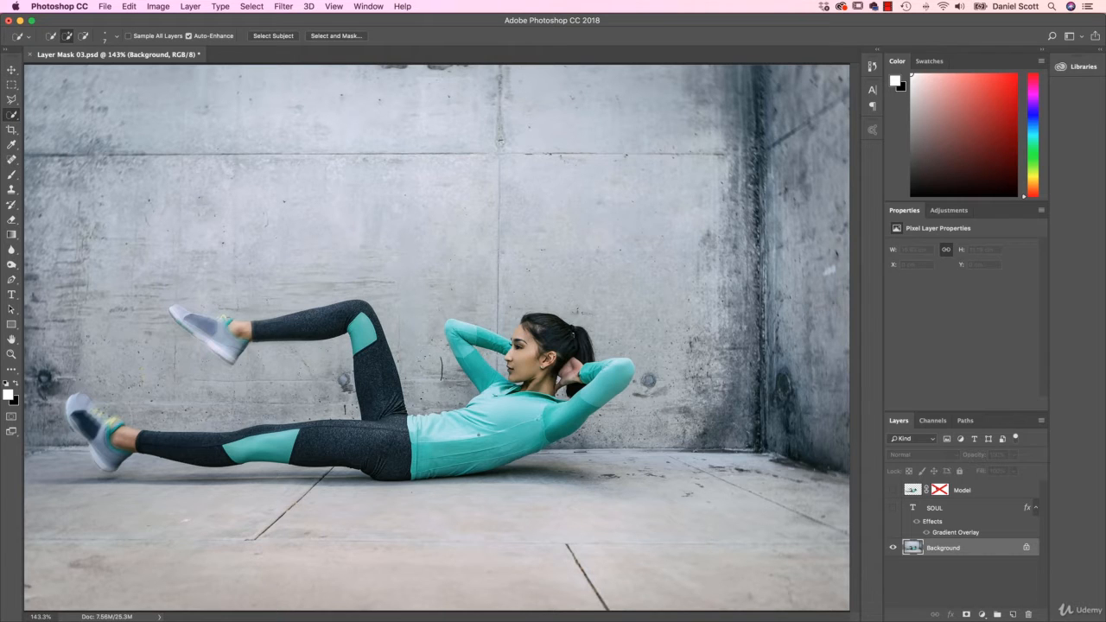
key(super+d)
View the Model cutout alone without Background, and turn the Background and SOUL layers back on
click(892, 489)
click(893, 547)
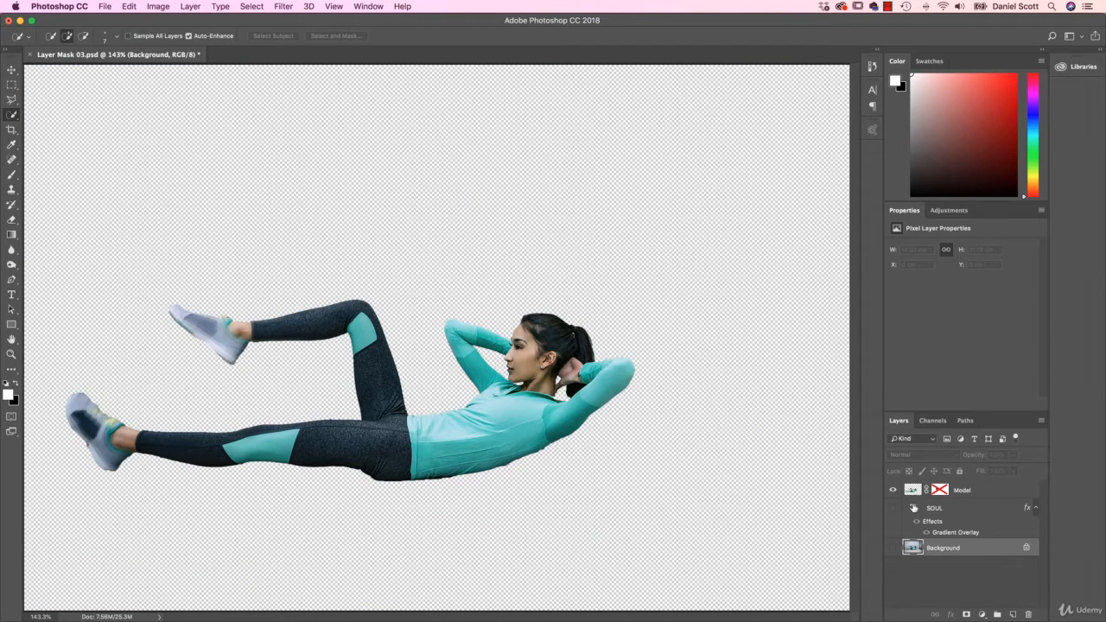
click(892, 548)
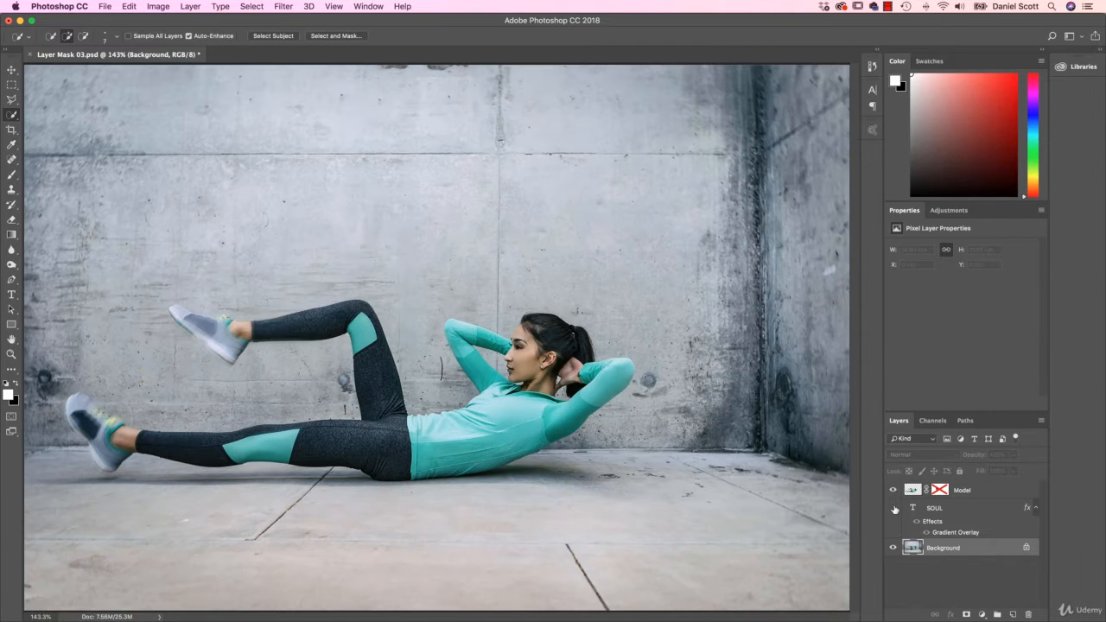
click(892, 508)
Remove the existing layer mask from the Model layer
click(983, 498)
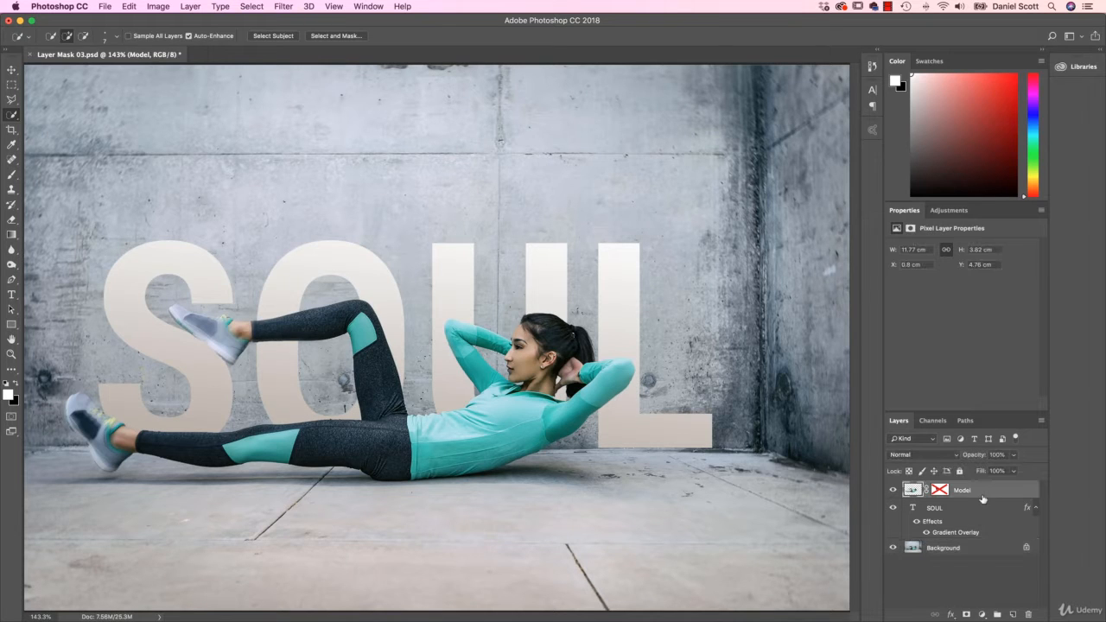
click(970, 537)
click(971, 548)
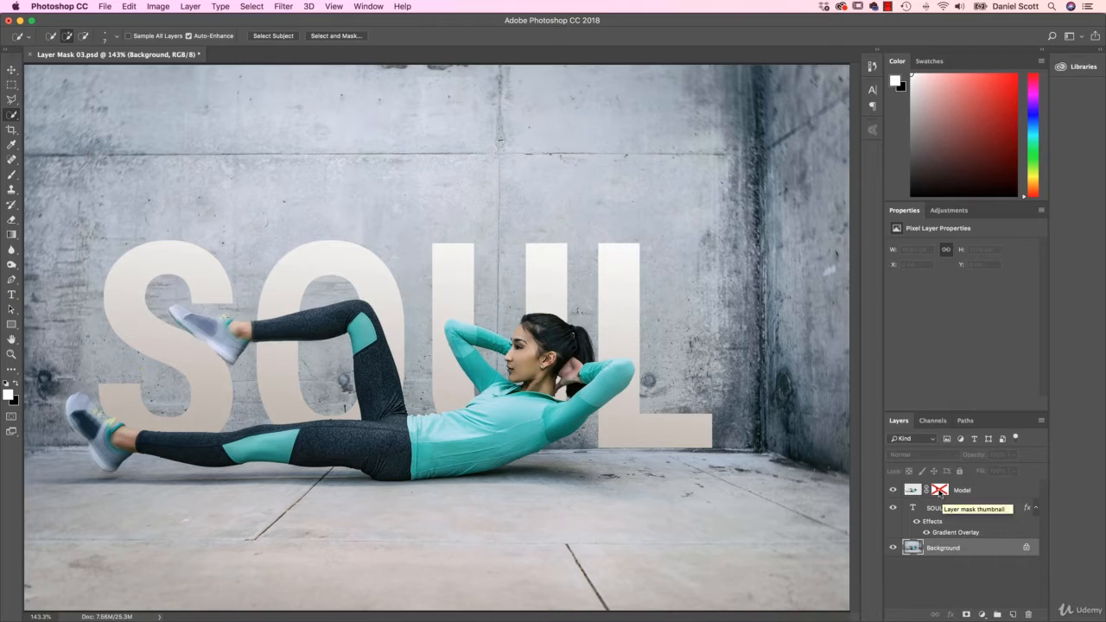
right_click(948, 493)
click(951, 497)
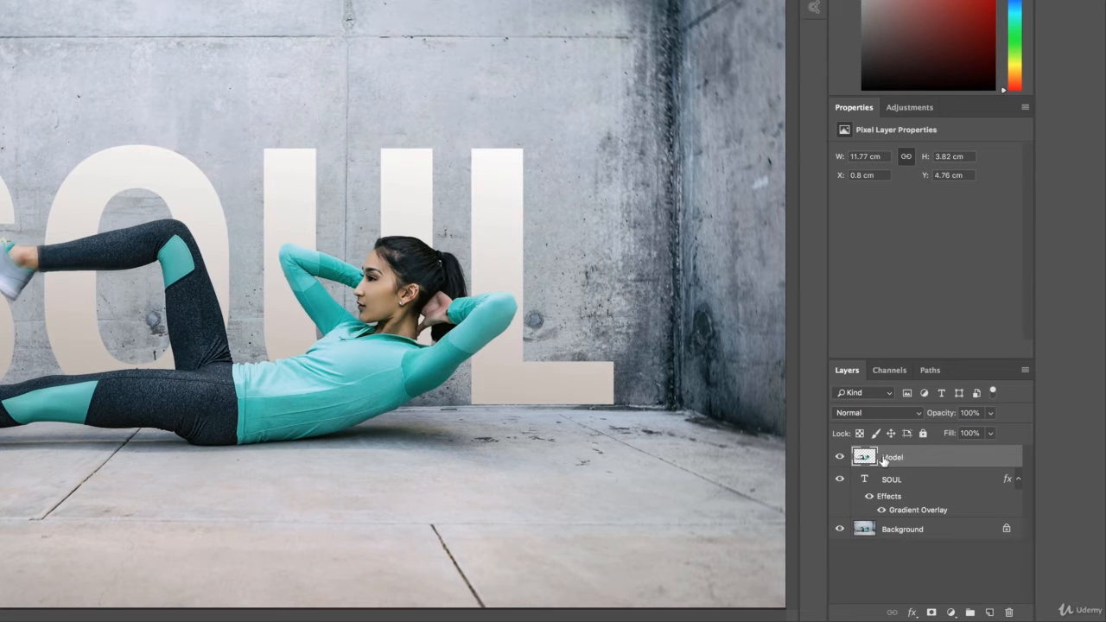
Toggle the SOUL and Background layers off and on to examine how the layers are stacked
click(838, 480)
click(839, 480)
click(838, 529)
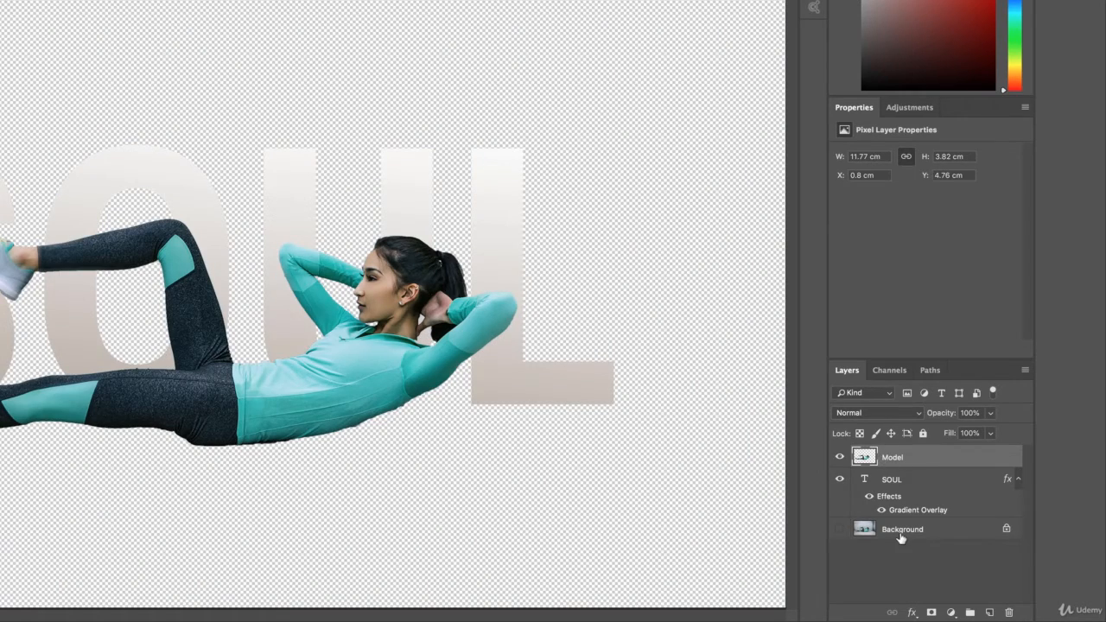
click(838, 529)
click(839, 529)
click(840, 529)
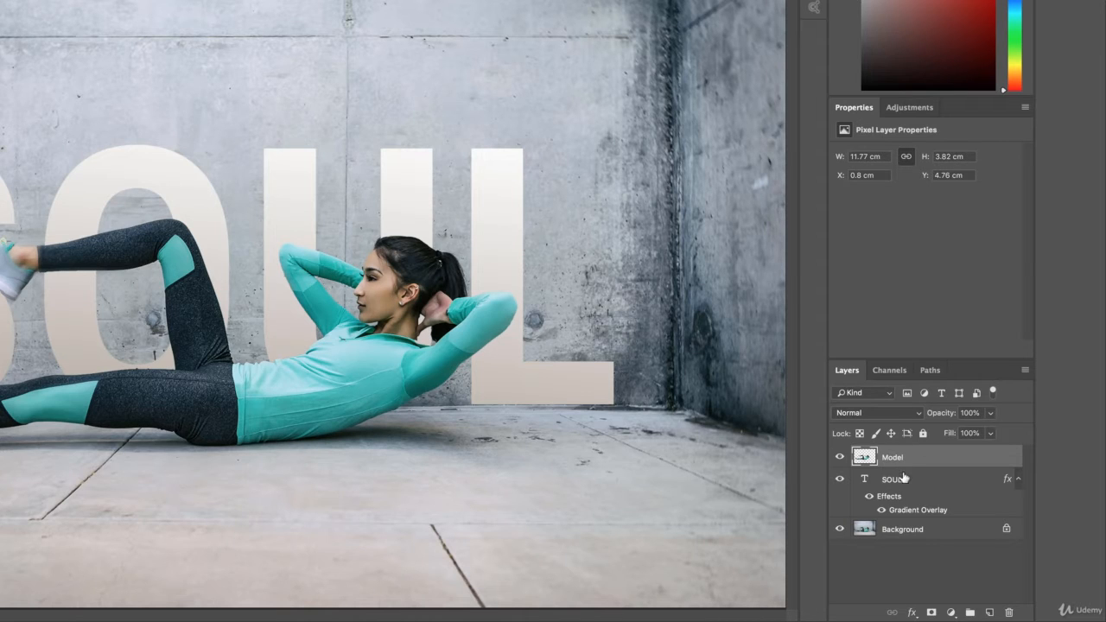
Add a new layer mask to the Model layer
click(891, 482)
click(896, 460)
click(932, 613)
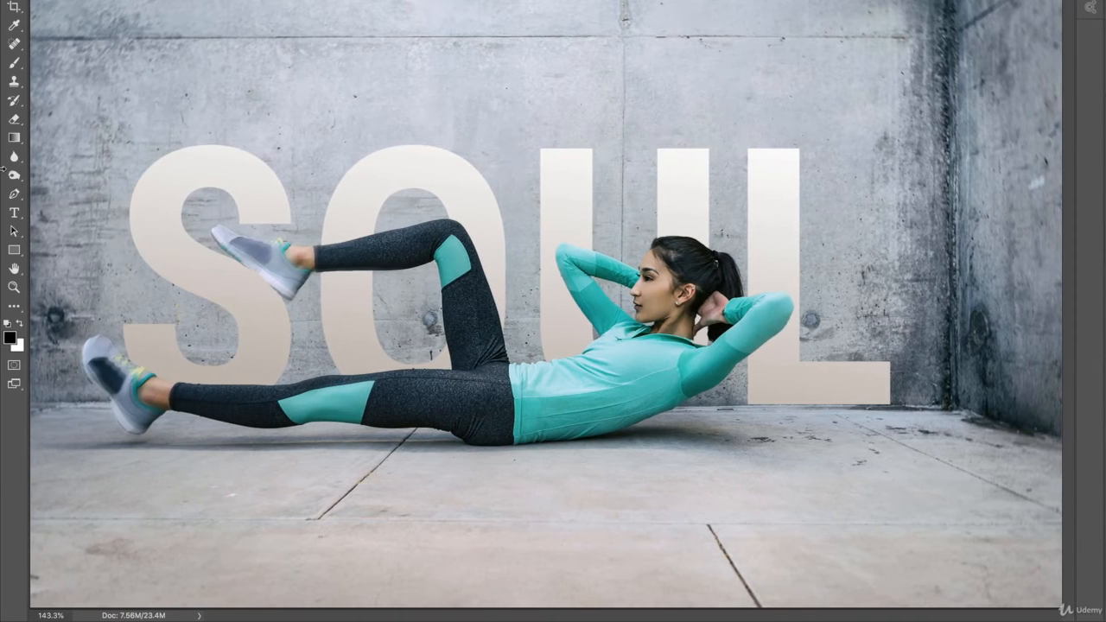
Activate the Brush tool with black as the foreground color
click(6, 62)
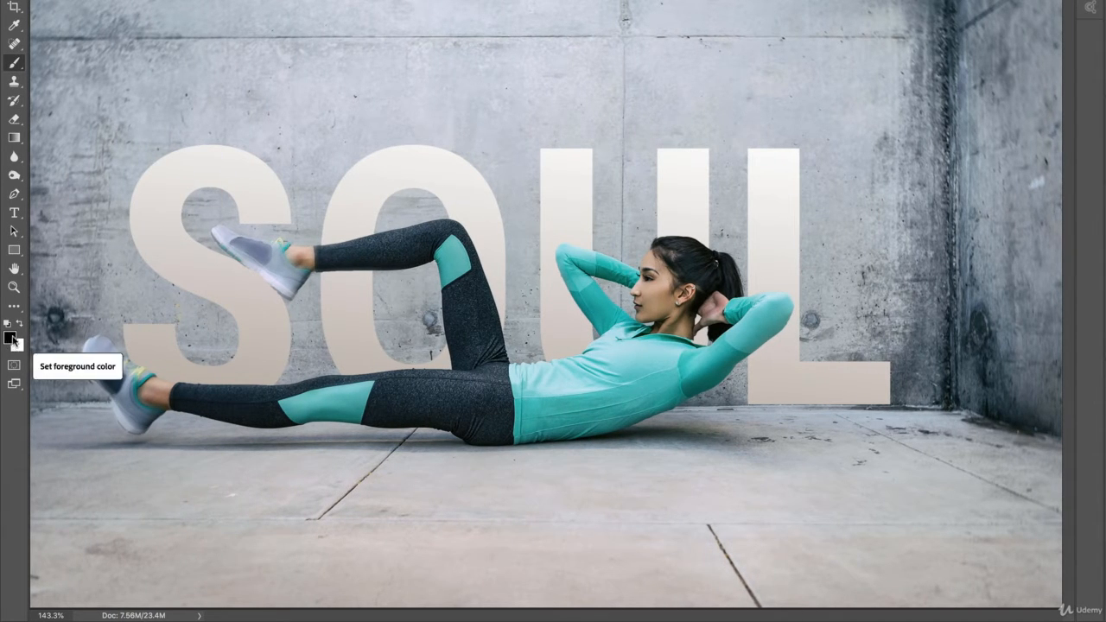
key(x)
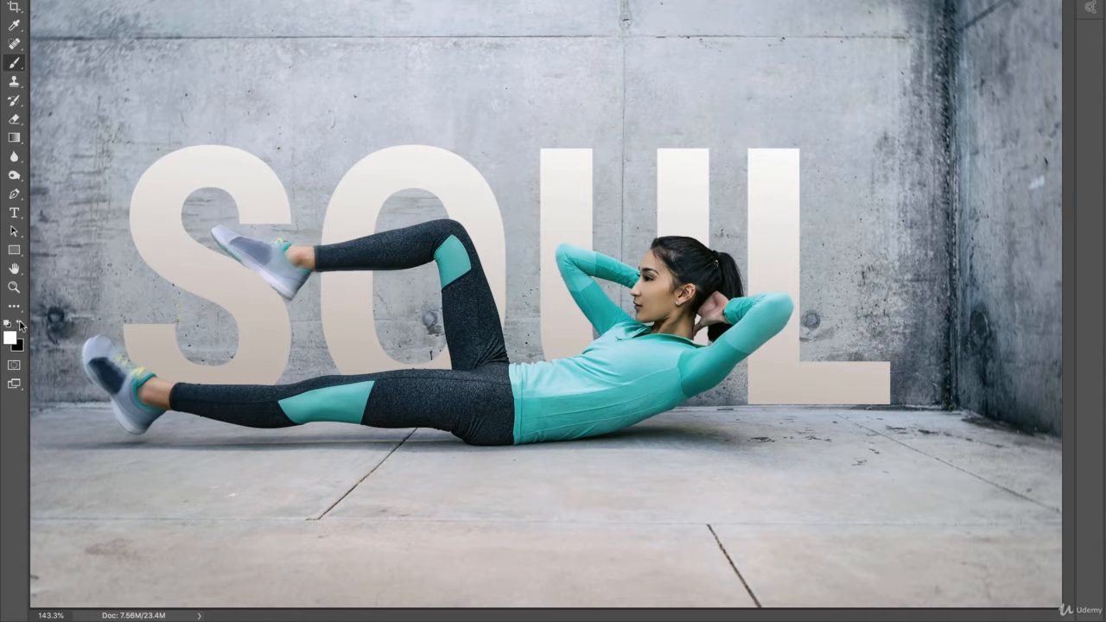
click(20, 323)
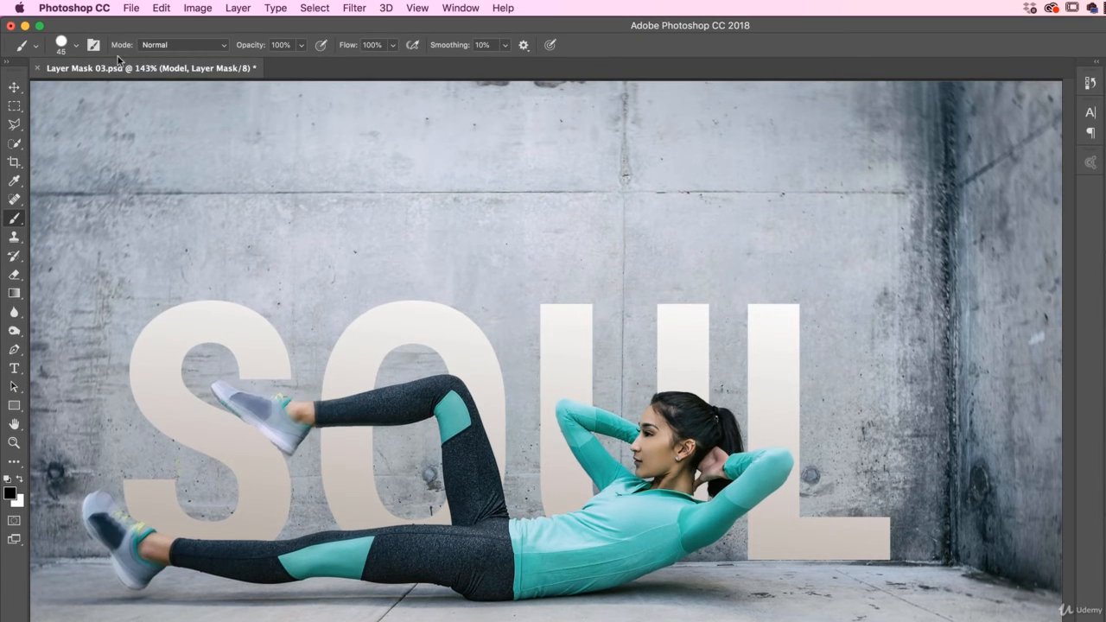
Set the brush size to 59 px and mask out the raised leg where it crosses the O's left stroke
click(76, 45)
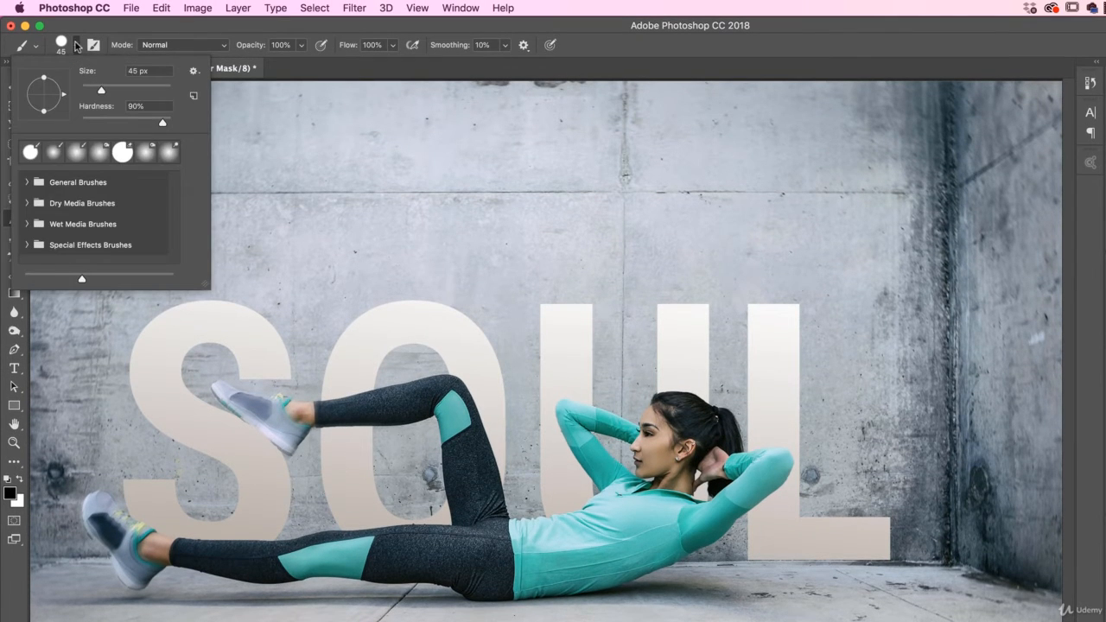
drag(101, 91, 107, 86)
mouse_move(162, 122)
mouse_down()
mouse_move(192, 125)
mouse_move(163, 125)
mouse_up()
click(609, 70)
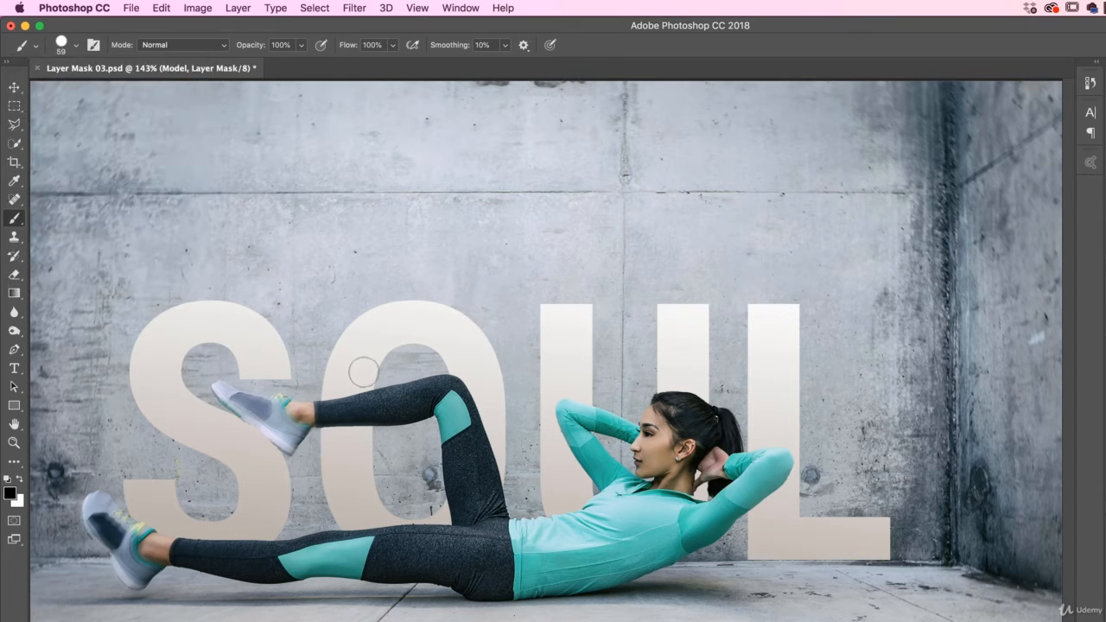
mouse_move(325, 365)
mouse_down()
mouse_move(329, 445)
mouse_move(340, 386)
mouse_move(344, 435)
mouse_move(367, 377)
mouse_move(359, 438)
mouse_move(366, 382)
mouse_move(340, 399)
mouse_up()
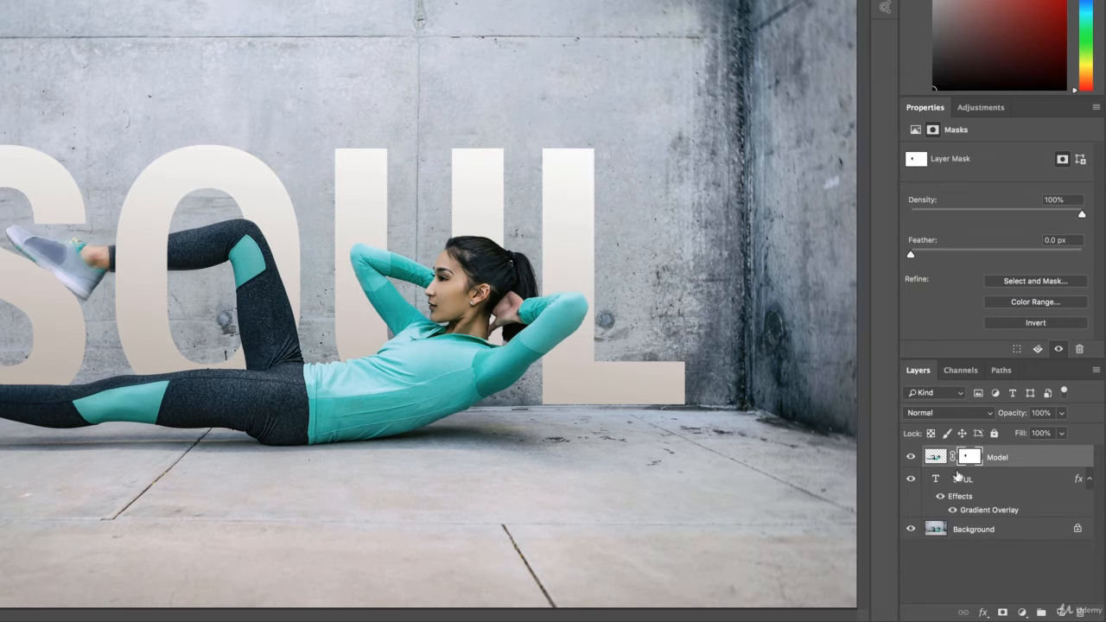
Hide the Background and SOUL layers to inspect the masked gap in the model's leg, and show both again
click(910, 529)
click(910, 479)
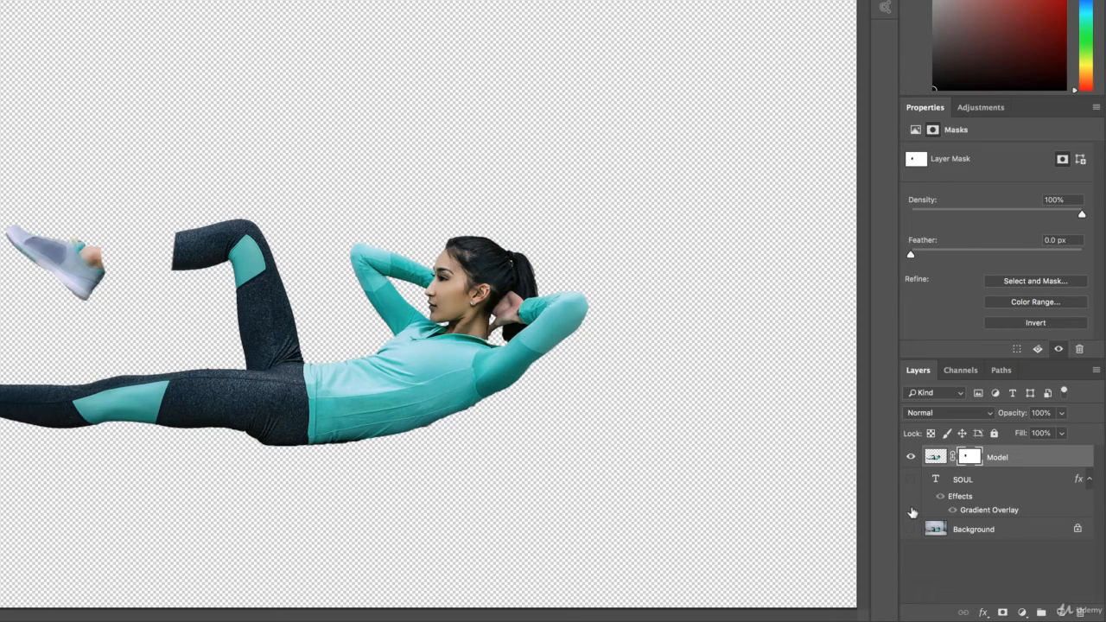
click(911, 479)
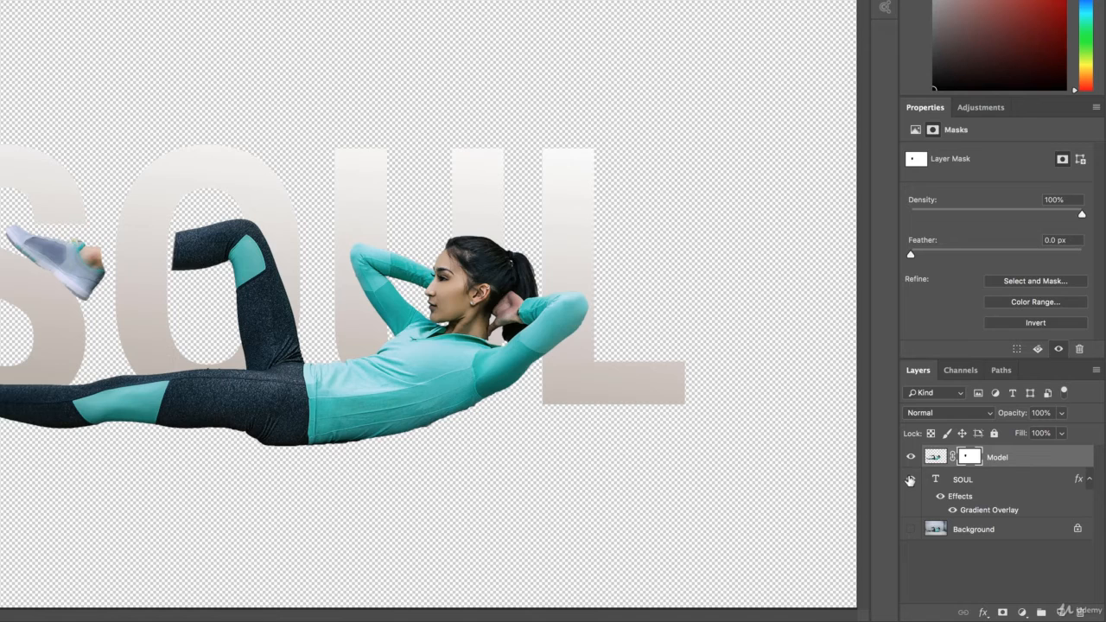
click(910, 530)
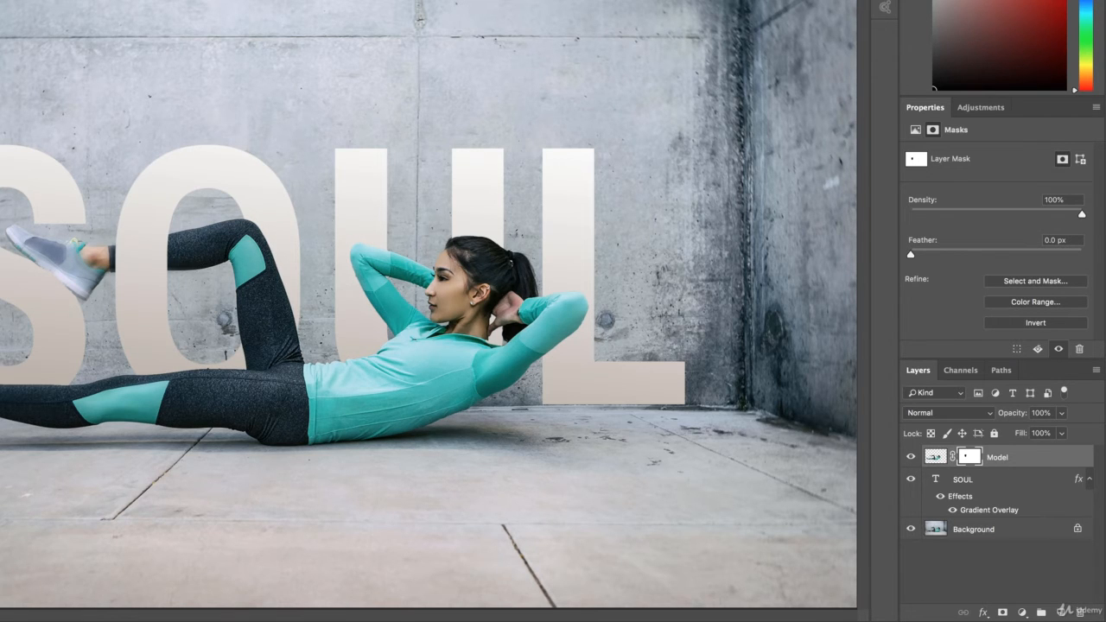
Paint black on the Model mask over the bent elbow where it crosses the U's left stem
drag(366, 207, 364, 290)
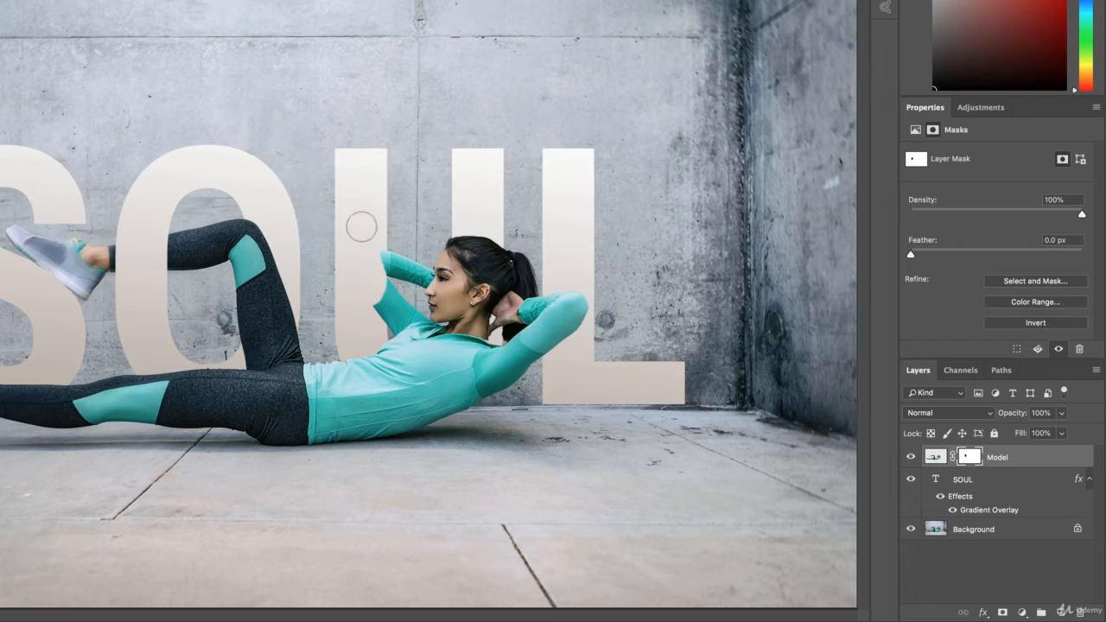
mouse_move(362, 226)
mouse_down()
mouse_move(364, 287)
mouse_move(375, 255)
mouse_move(370, 325)
mouse_up()
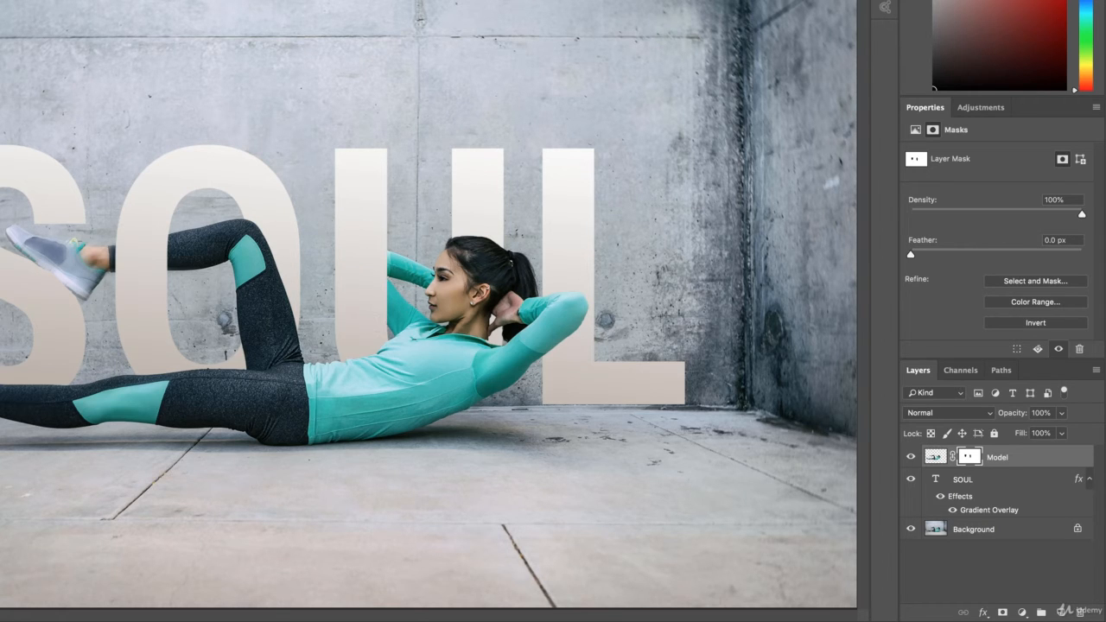